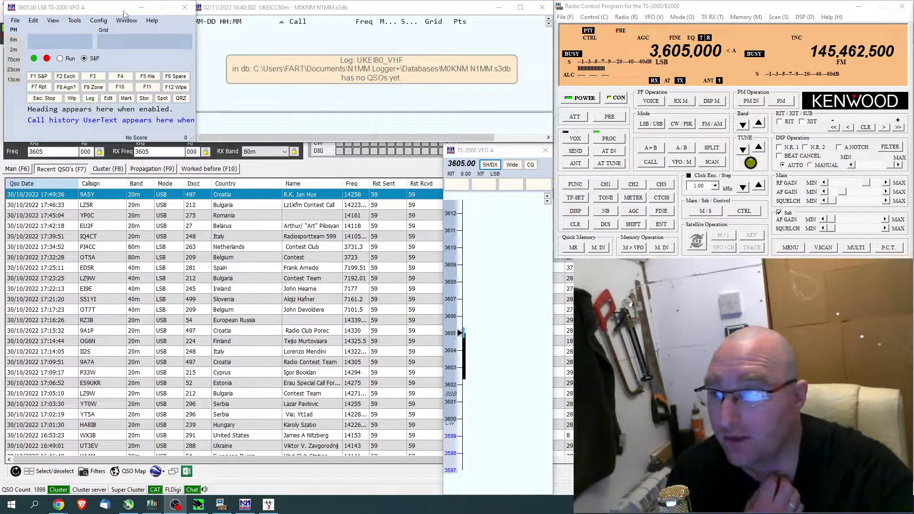
Nudge the logger window, then bring VSPE forward and move it up and left
left_click_drag(90, 12, 75, 9)
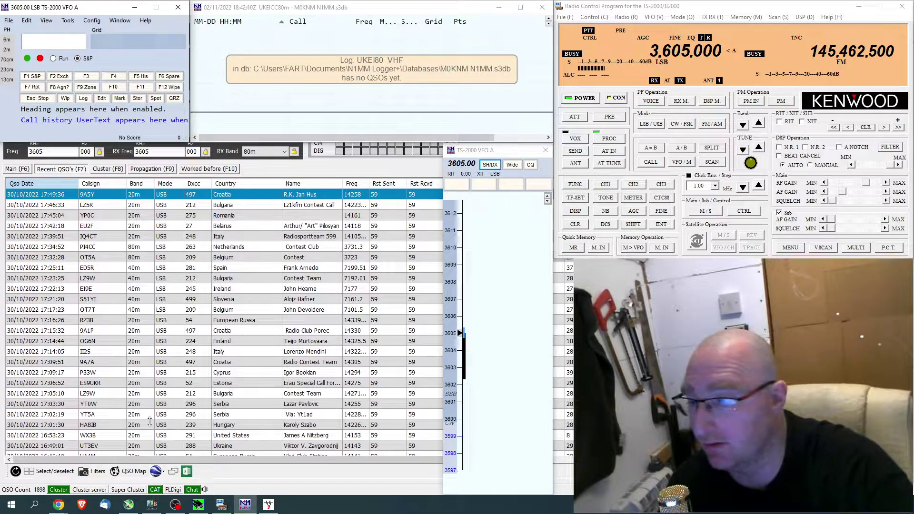
left_click(199, 504)
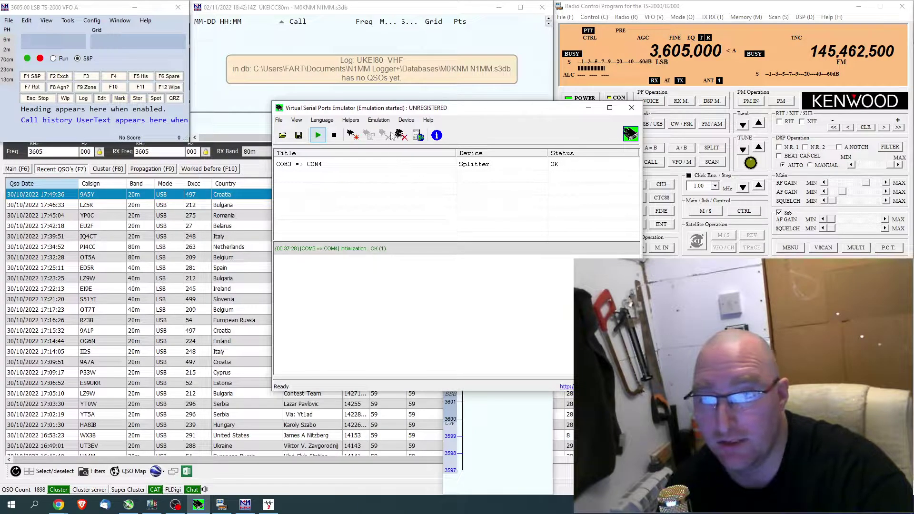
left_click_drag(397, 111, 307, 82)
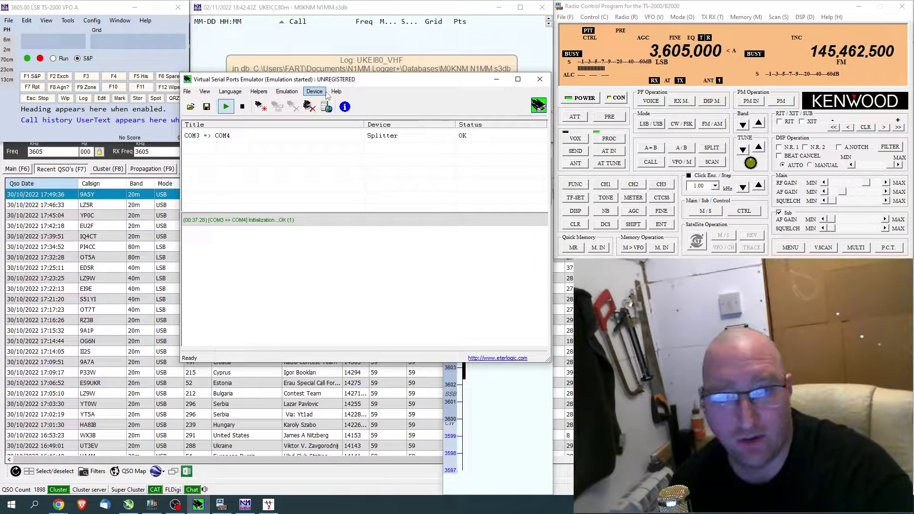
mouse_move(329, 80)
left_mouse_down()
mouse_move(341, 92)
mouse_move(332, 99)
left_mouse_up()
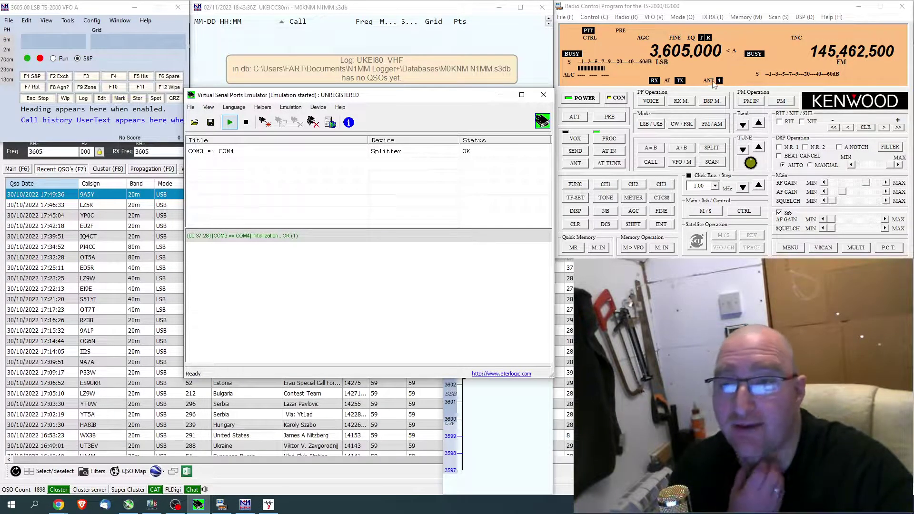
Bring the Radio Control Program forward at 3,605.000 kHz LSB and minimise VSPE
left_click(642, 7)
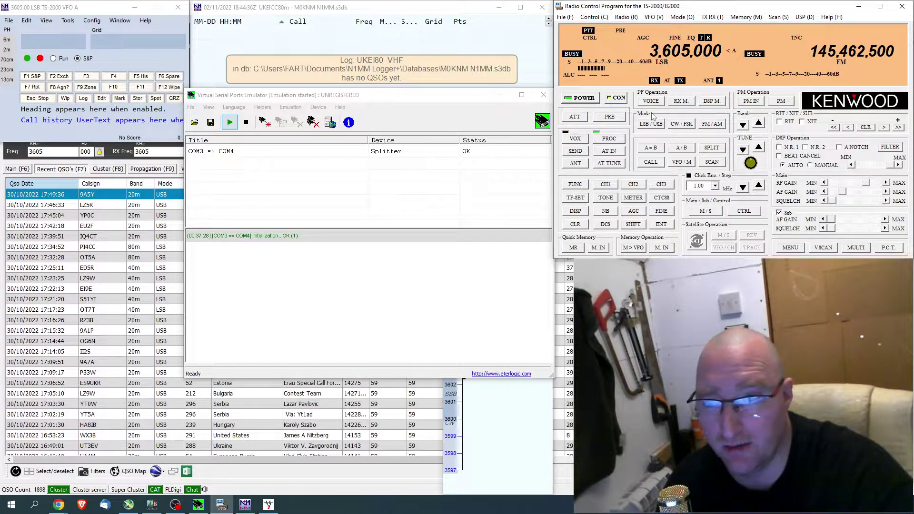
left_click(589, 31)
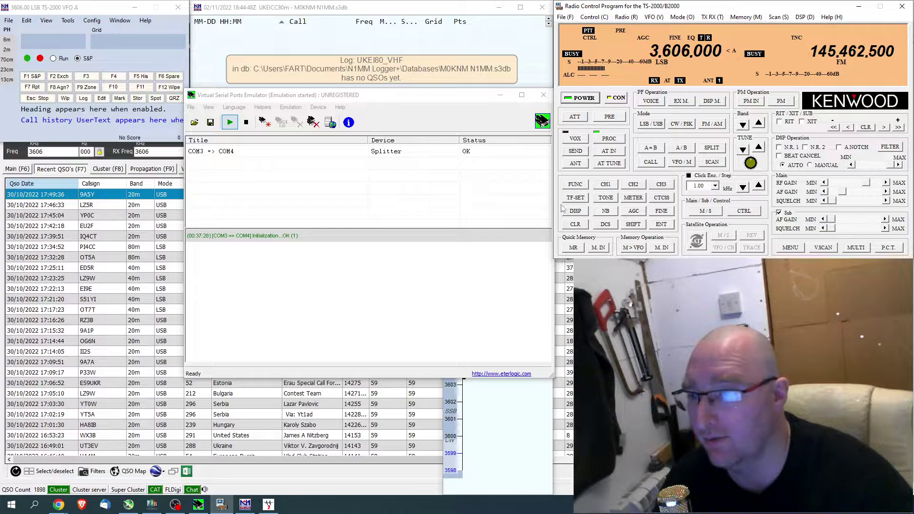
left_click(502, 97)
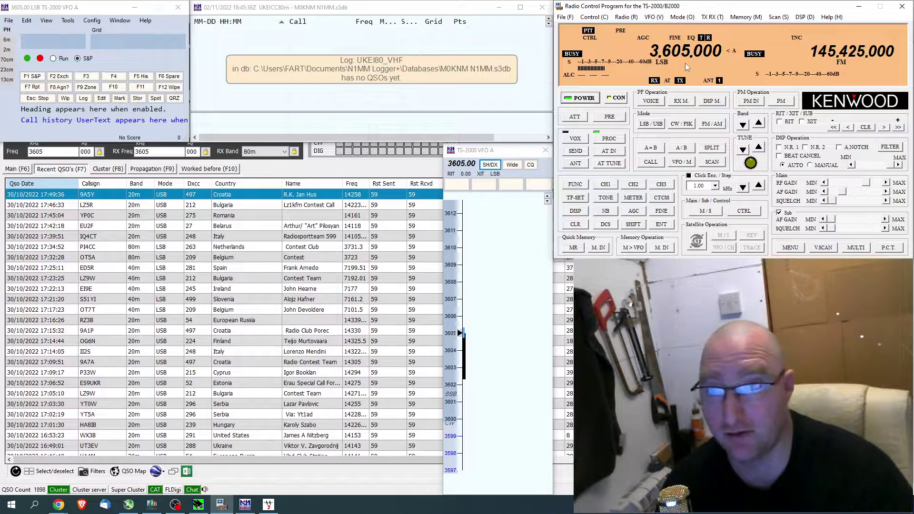
scroll(685, 63, "up", 1)
scroll(685, 63, "down", 1)
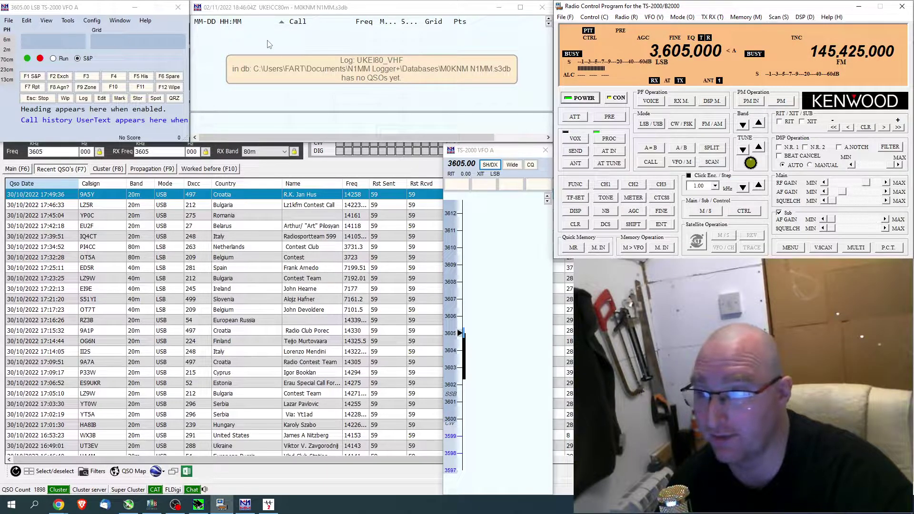
left_click(264, 171)
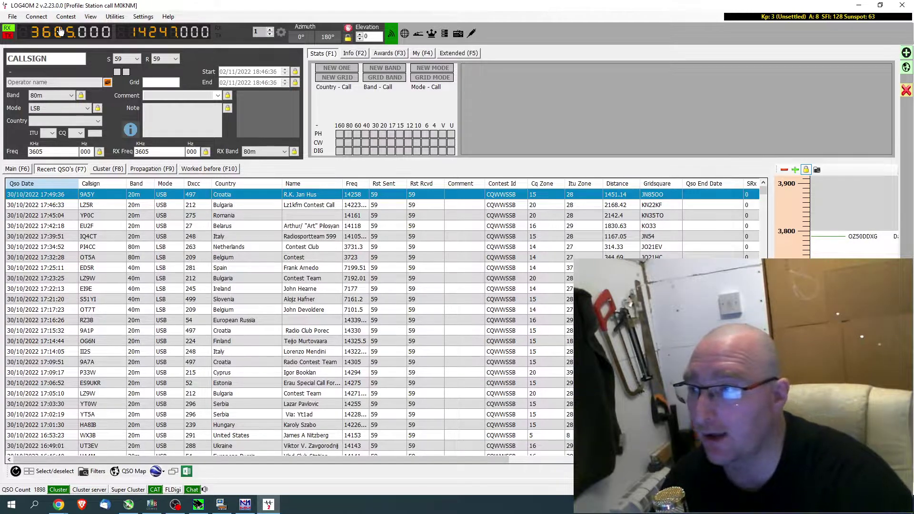
left_click(245, 504)
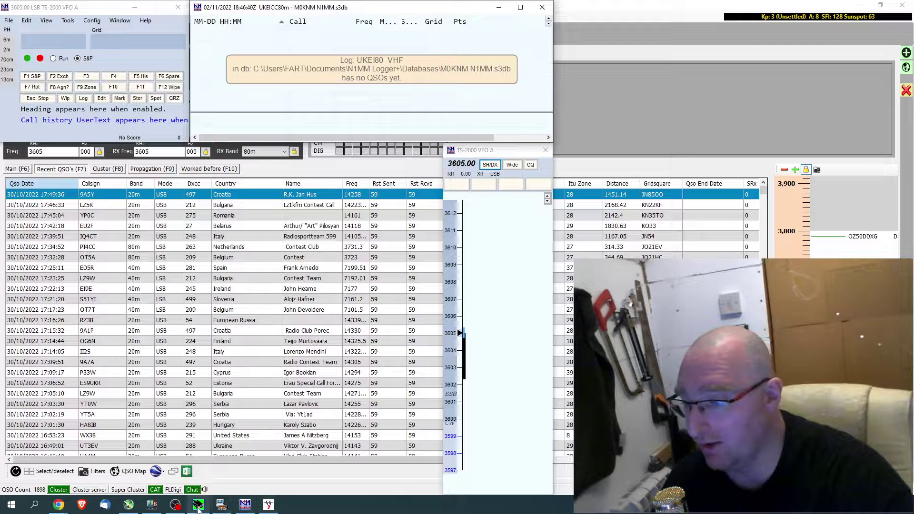
left_click(220, 505)
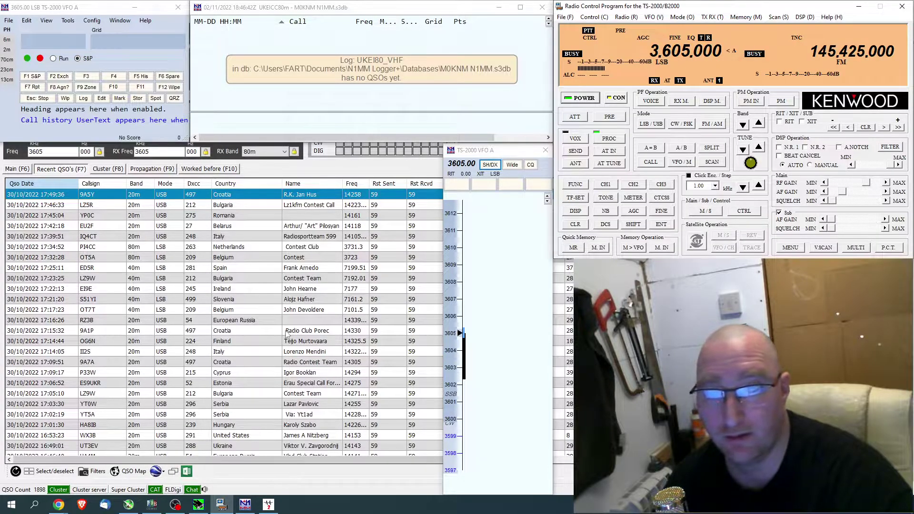